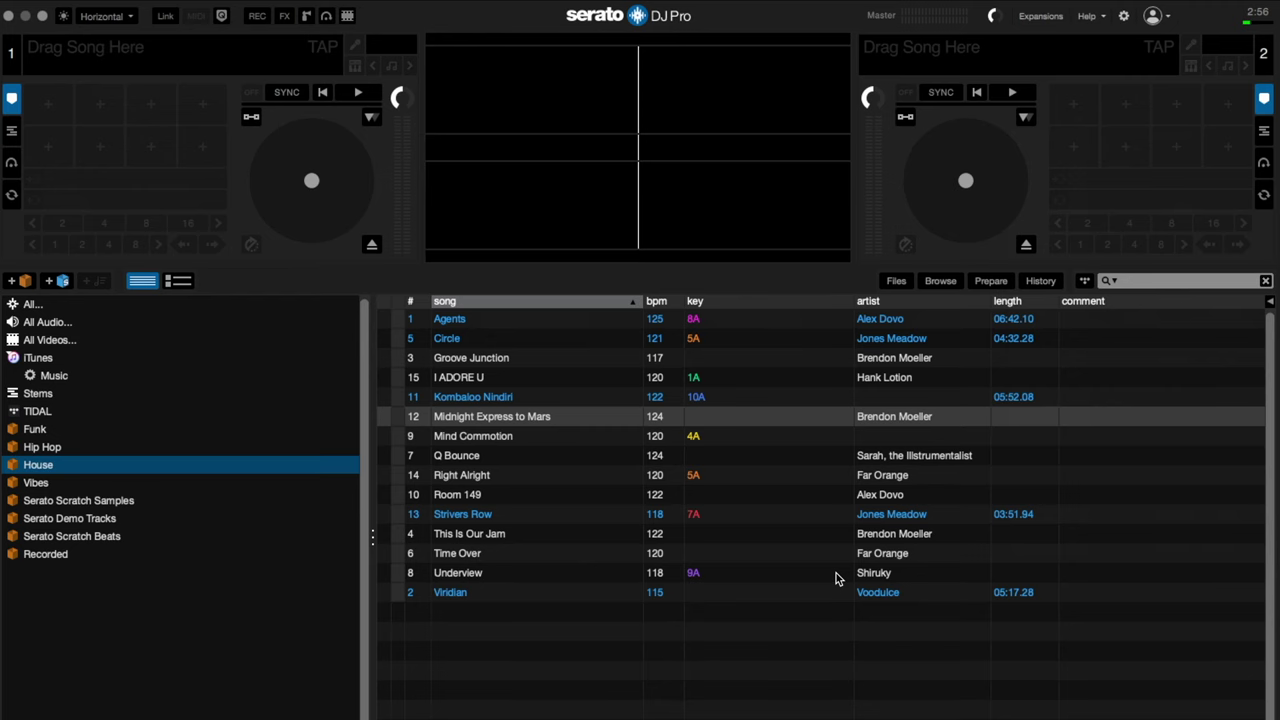
# Show the SP-6 sampler on bank A and load Ahh - Scratch Sample into slot 1
pyautogui.click(307, 16)
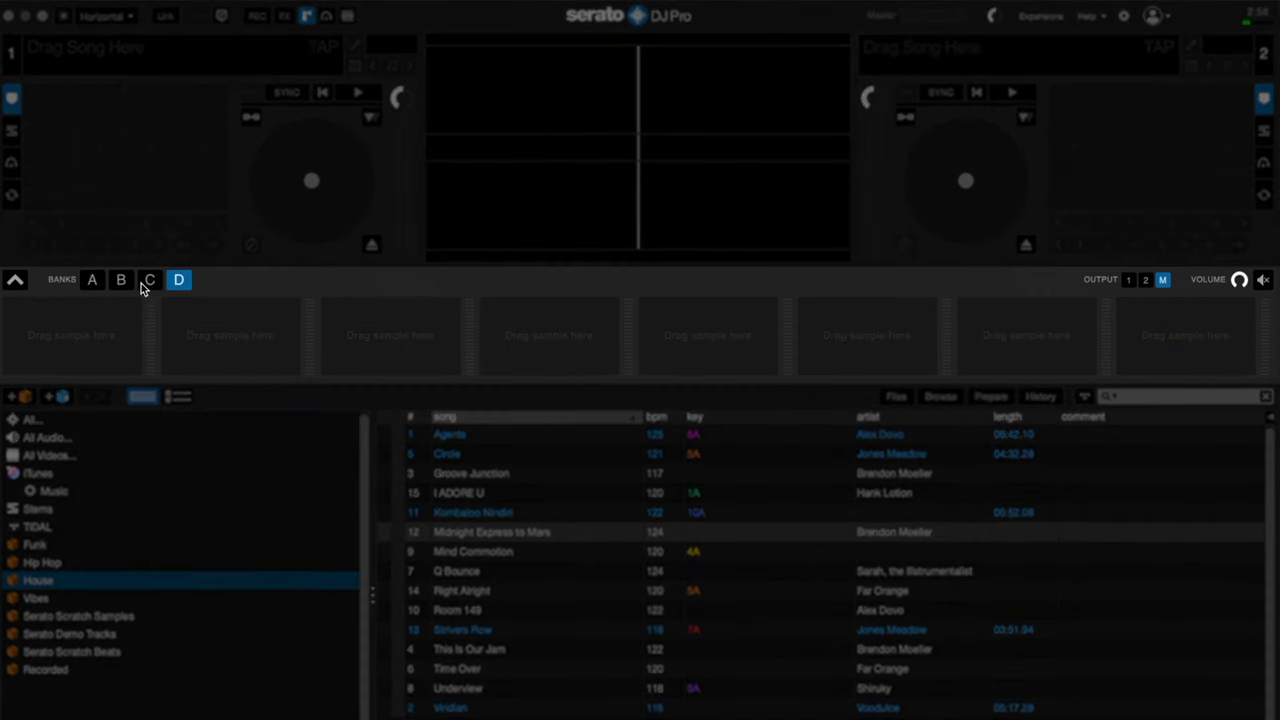
pyautogui.click(92, 280)
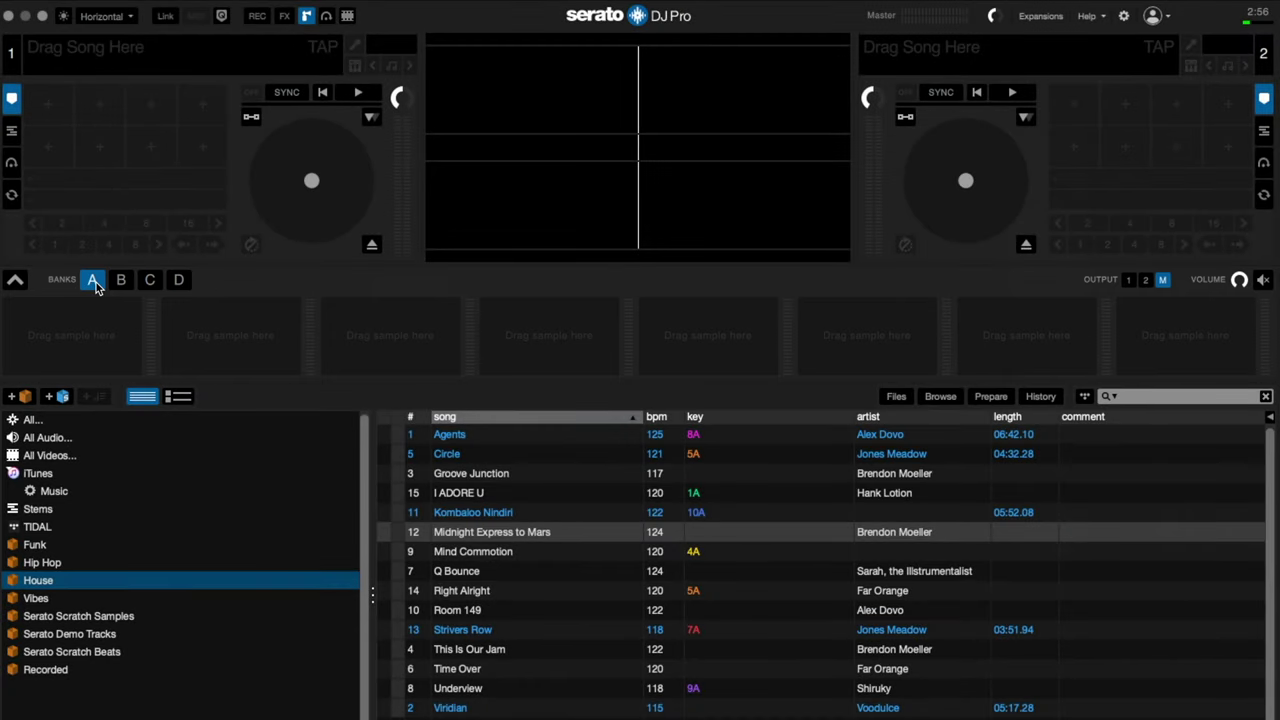
pyautogui.click(153, 617)
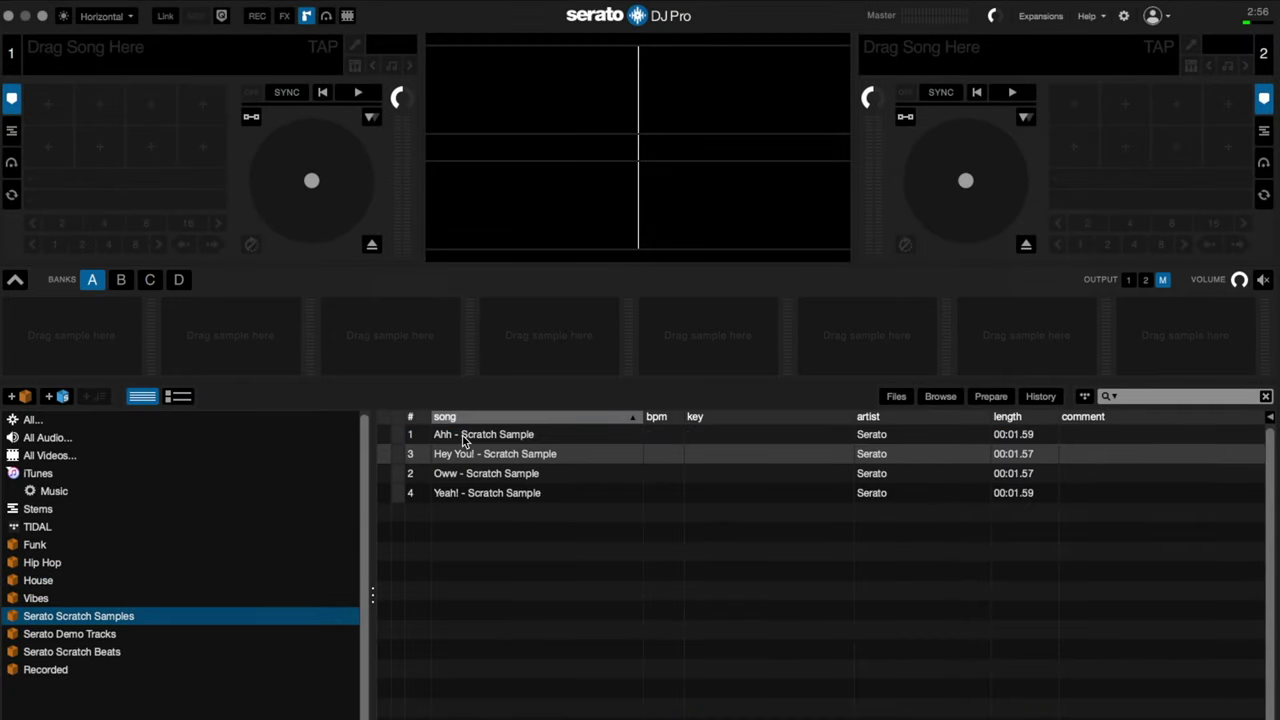
pyautogui.moveTo(445, 434); pyautogui.dragTo(111, 336)
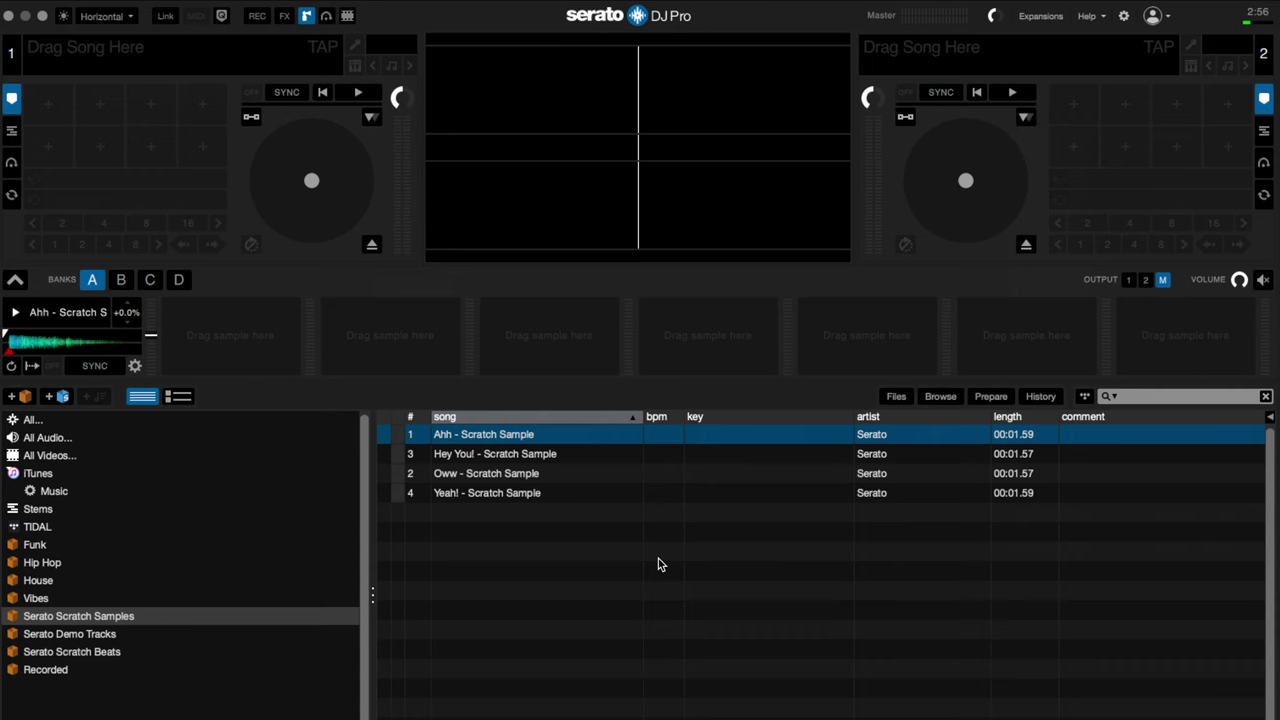
# Eject sampler slot 1 and create a new crate named SP8
pyautogui.click(135, 365)
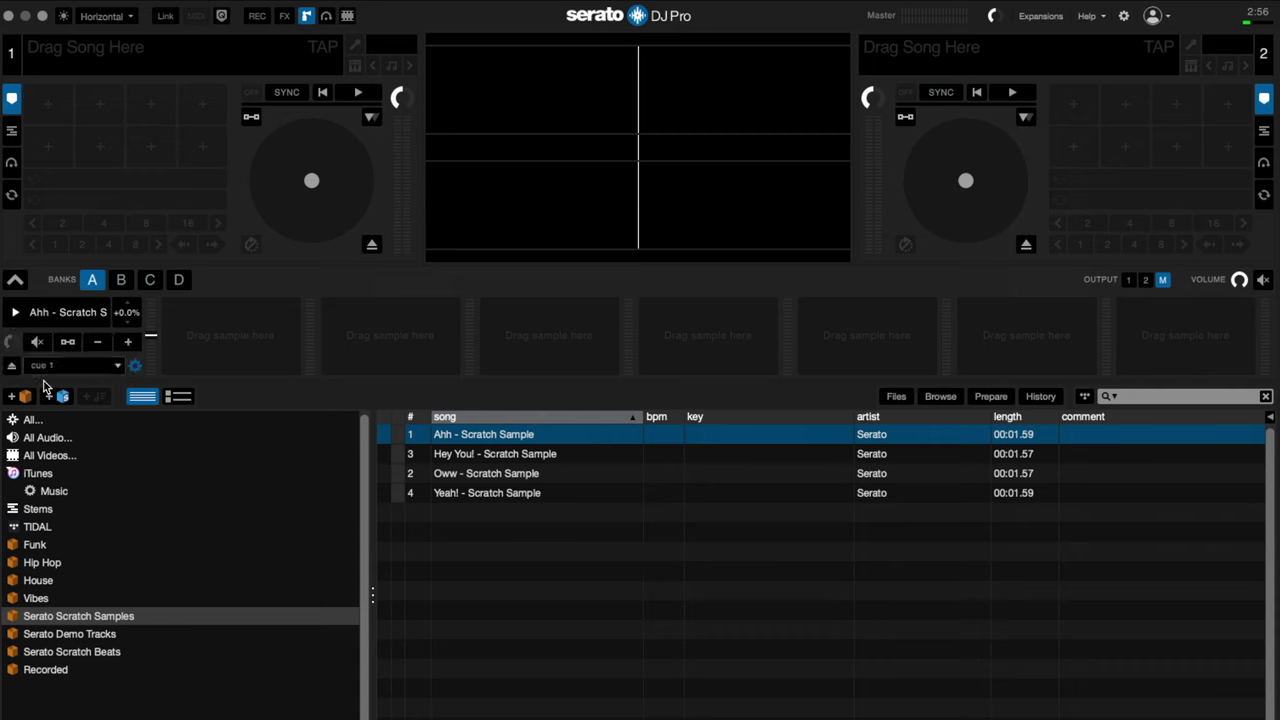
pyautogui.click(8, 370)
pyautogui.click(896, 396)
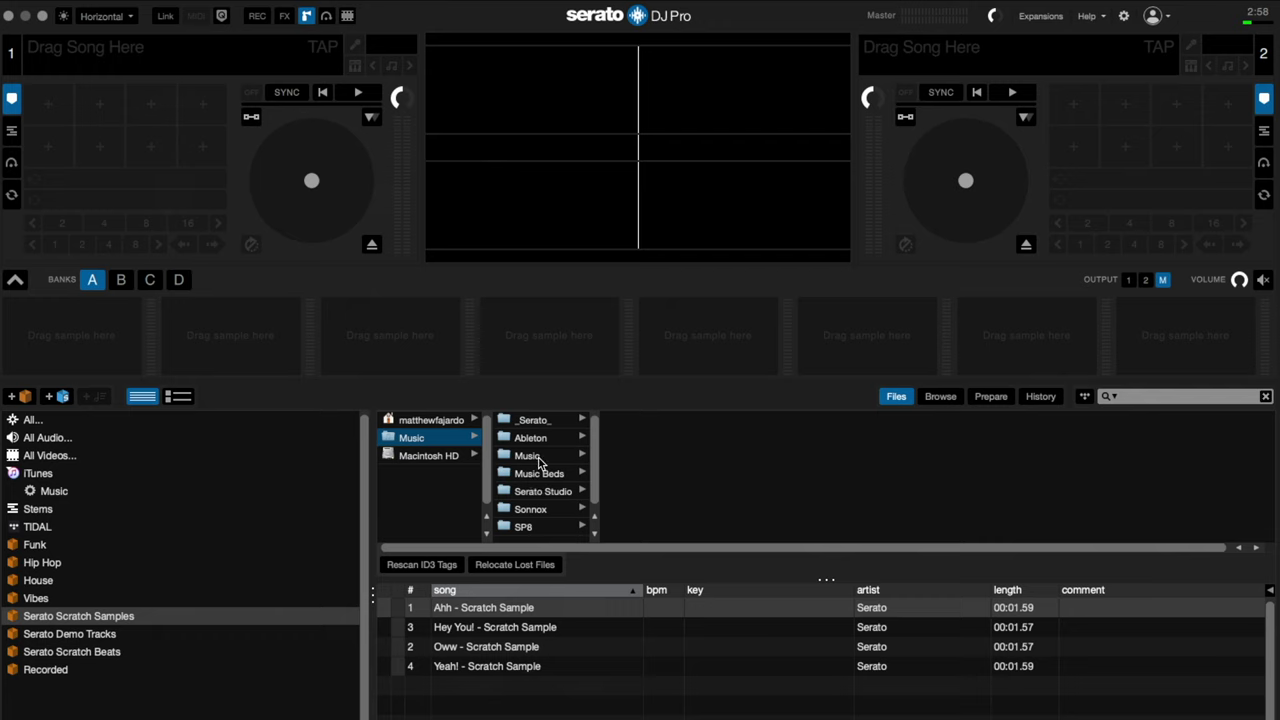
pyautogui.click(549, 527)
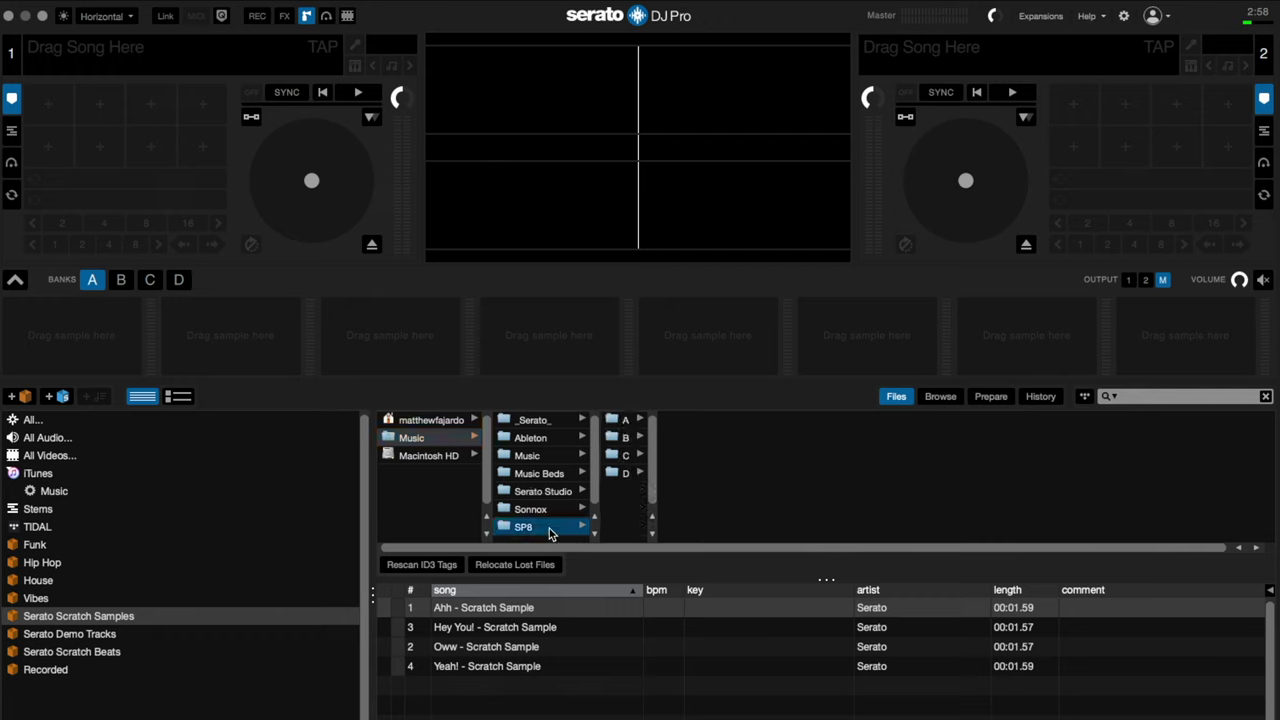
pyautogui.click(20, 396)
pyautogui.doubleClick(56, 690)
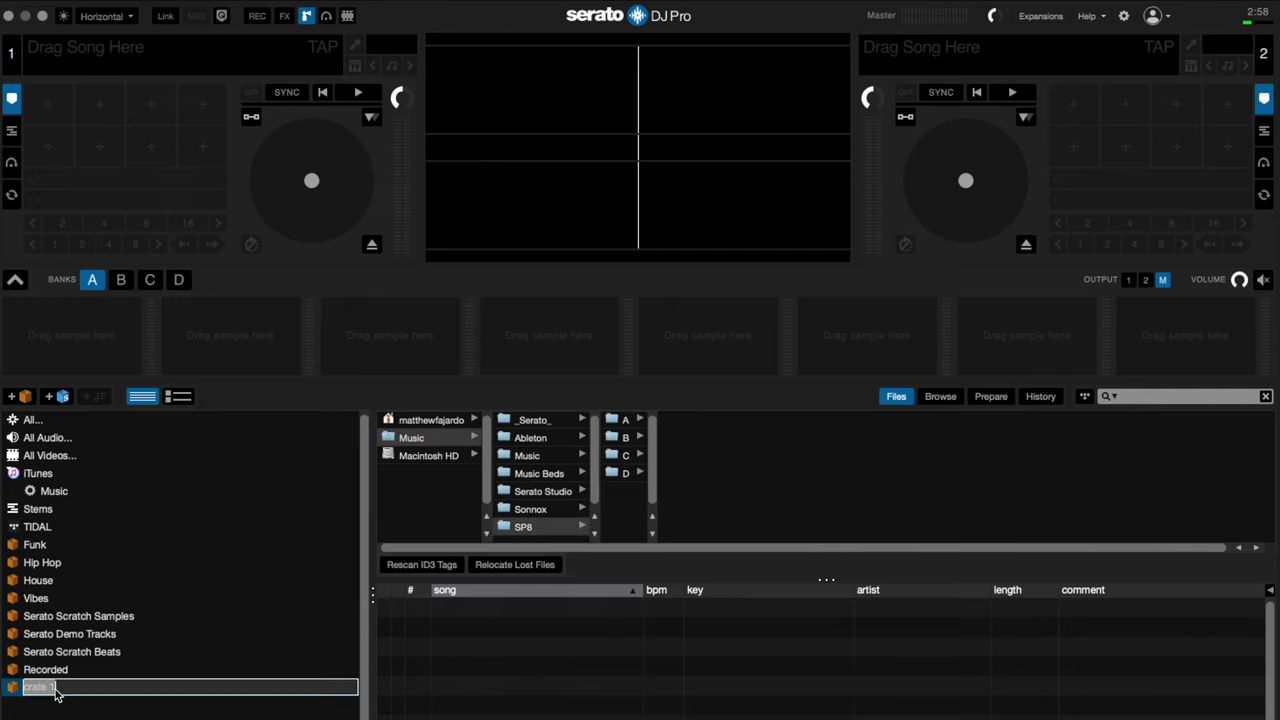
pyautogui.write('SP8')
pyautogui.press('Return')
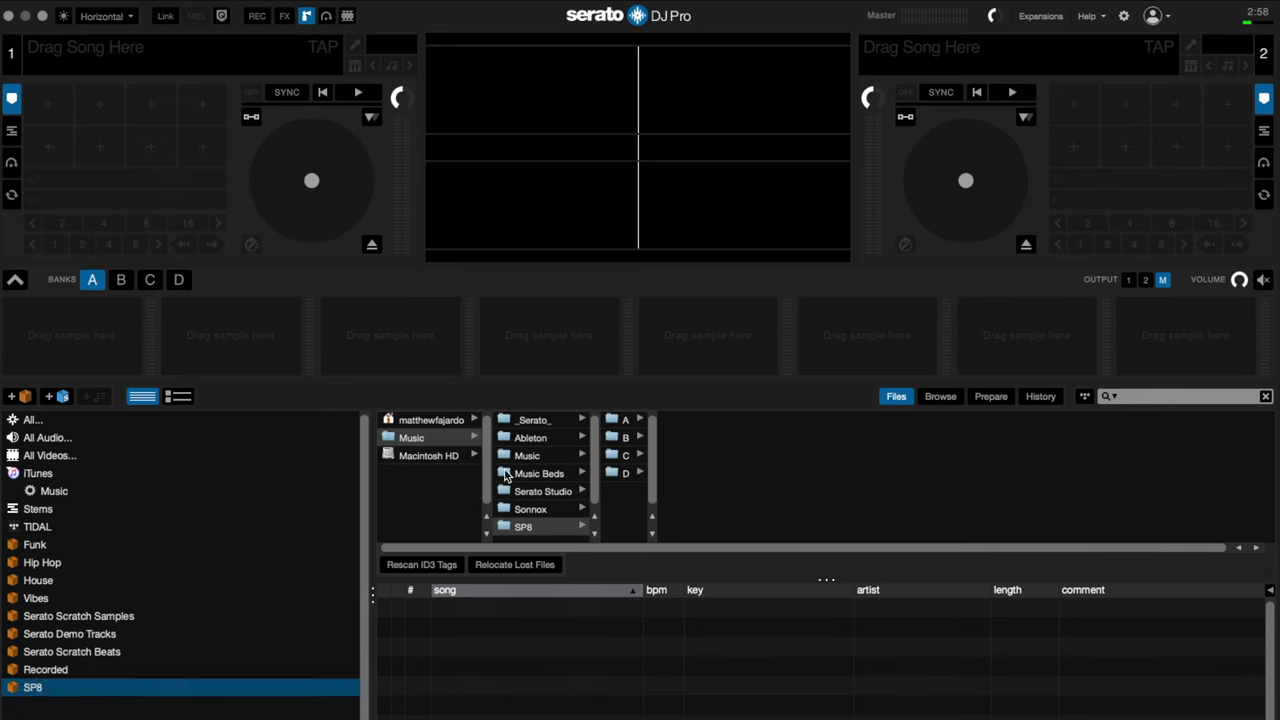
# Add SP8 sample folders A and B as crates and nest them under SP8
pyautogui.click(624, 422)
pyautogui.moveTo(624, 422); pyautogui.dragTo(149, 716)
pyautogui.click(625, 437)
pyautogui.click(625, 455)
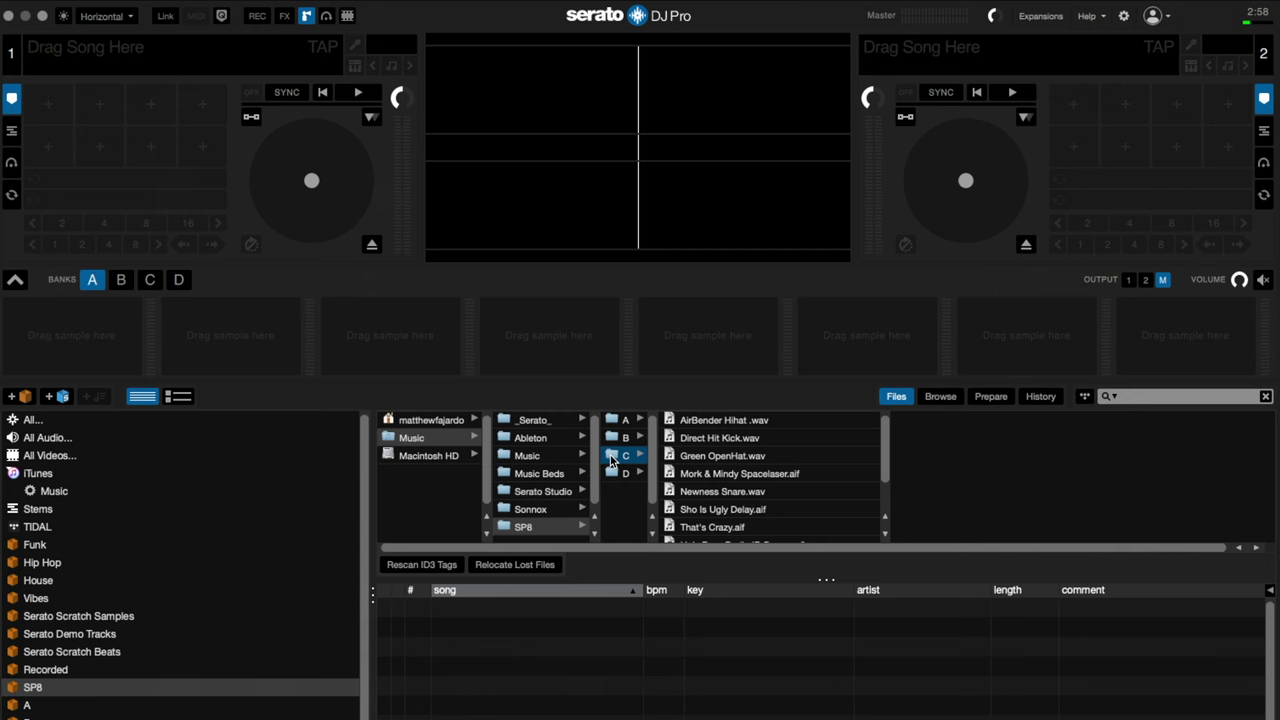
pyautogui.moveTo(625, 472); pyautogui.dragTo(38, 674)
pyautogui.click(36, 690)
# Browse the SP8 crate and its subcrates, ending on crate A, and close Files
pyautogui.click(30, 706)
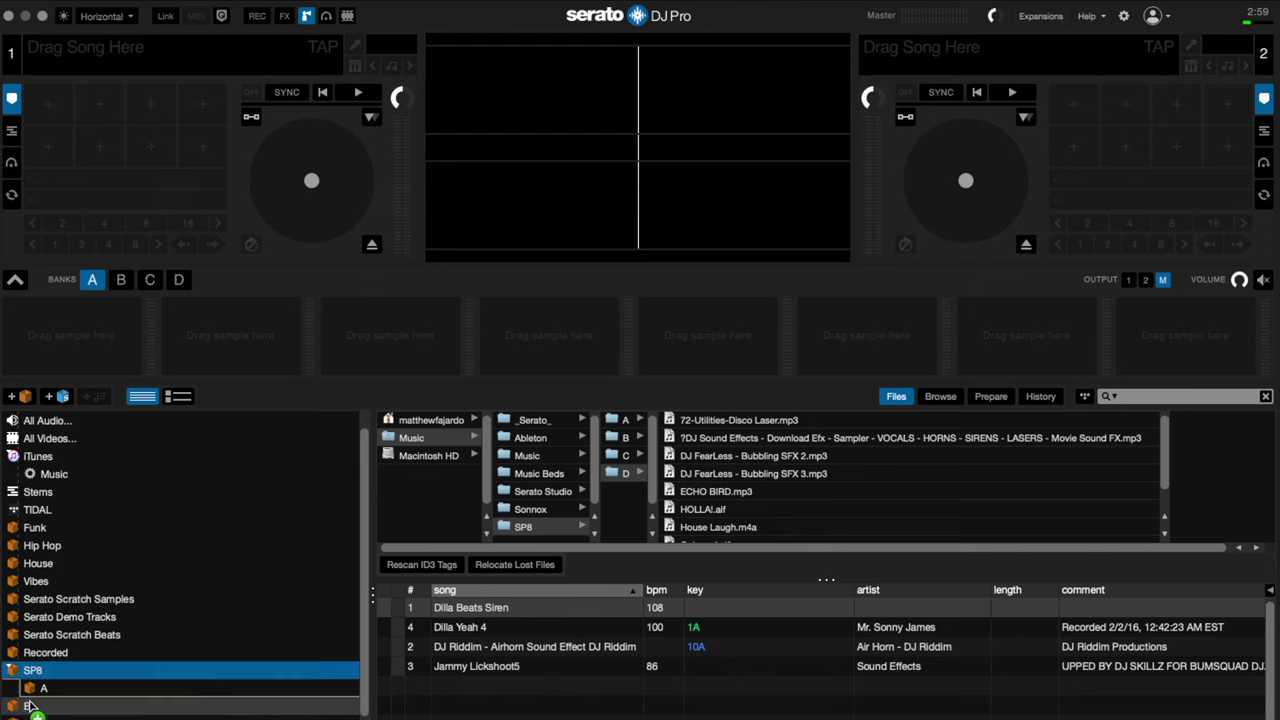
pyautogui.click(30, 670)
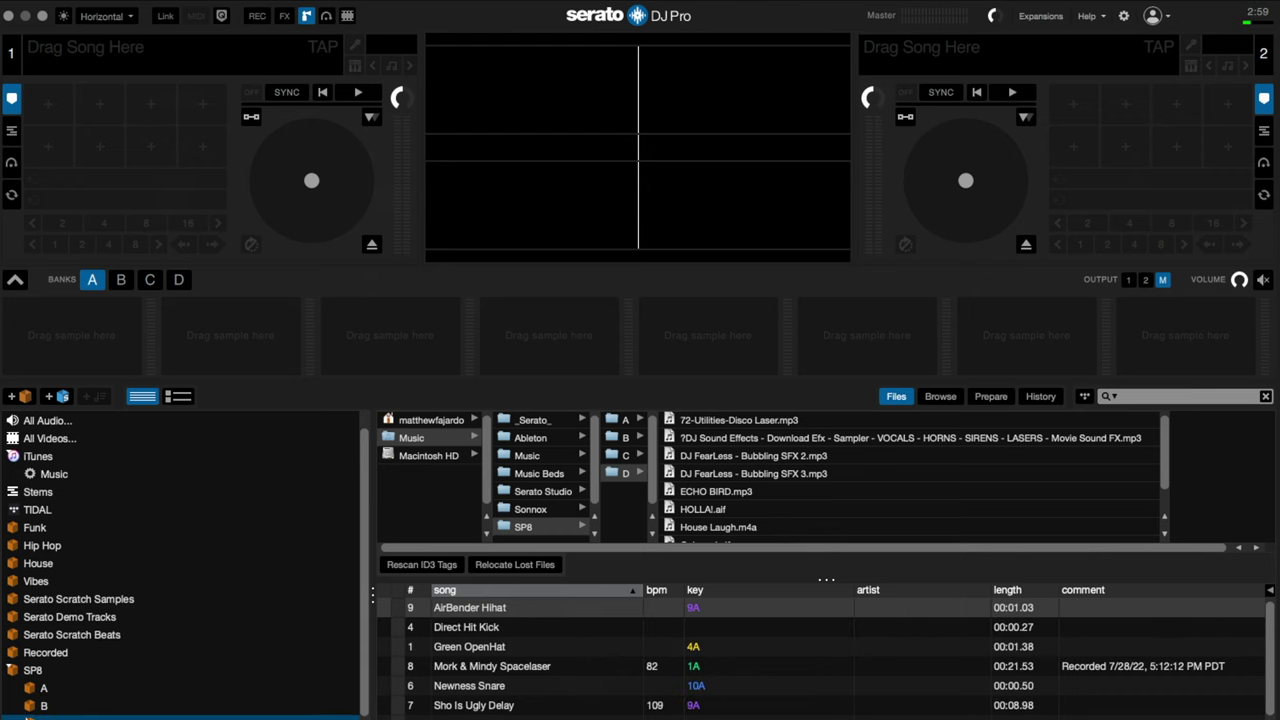
pyautogui.click(30, 670)
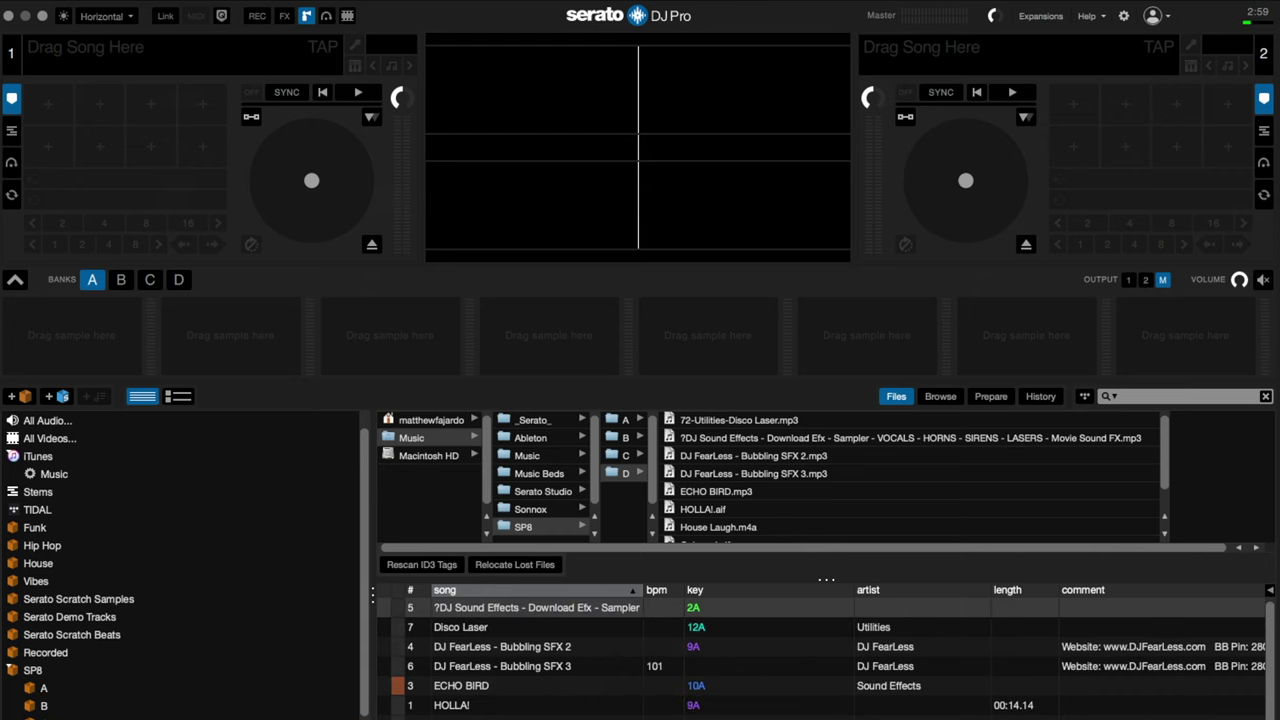
pyautogui.click(100, 688)
pyautogui.click(85, 706)
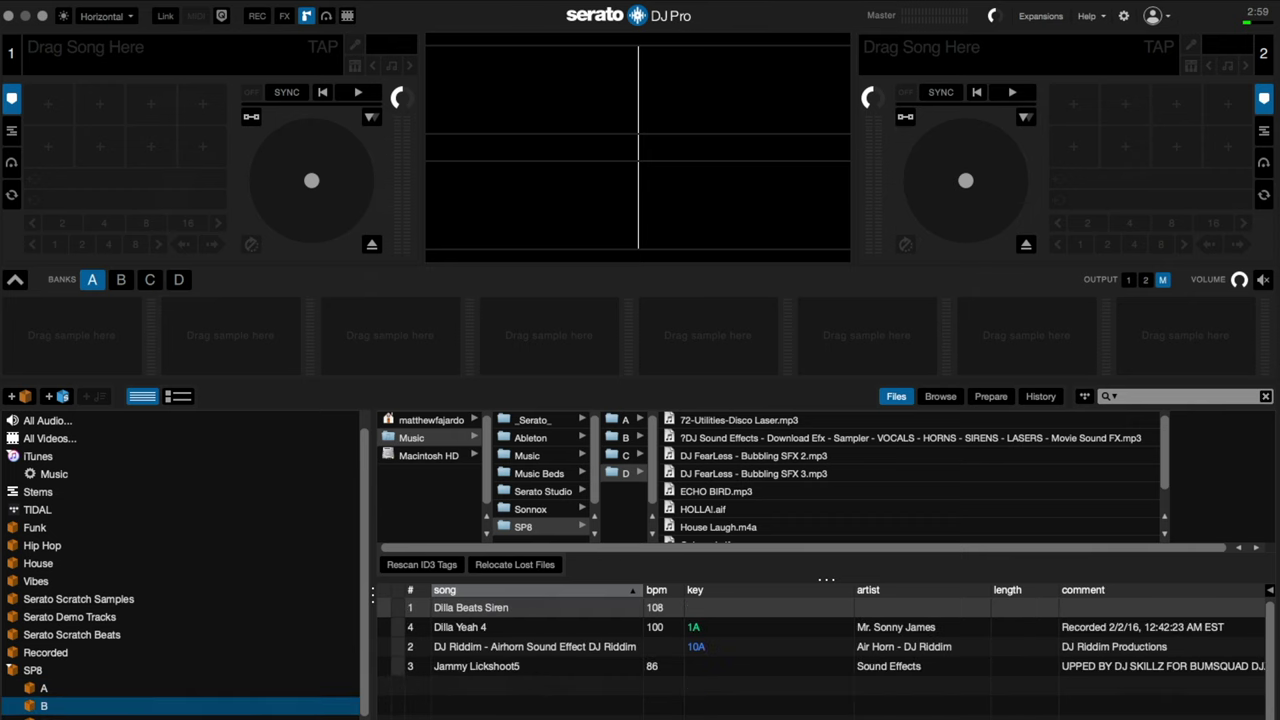
pyautogui.click(80, 718)
pyautogui.click(82, 716)
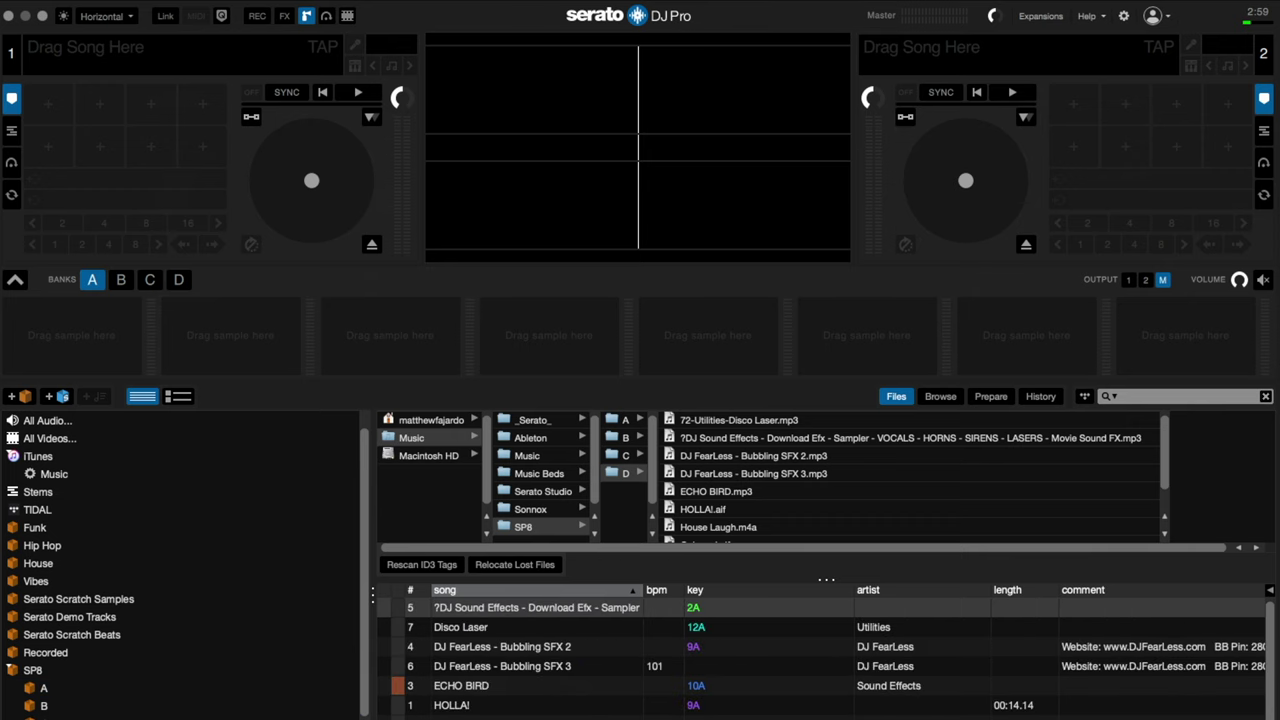
pyautogui.click(85, 692)
pyautogui.click(895, 397)
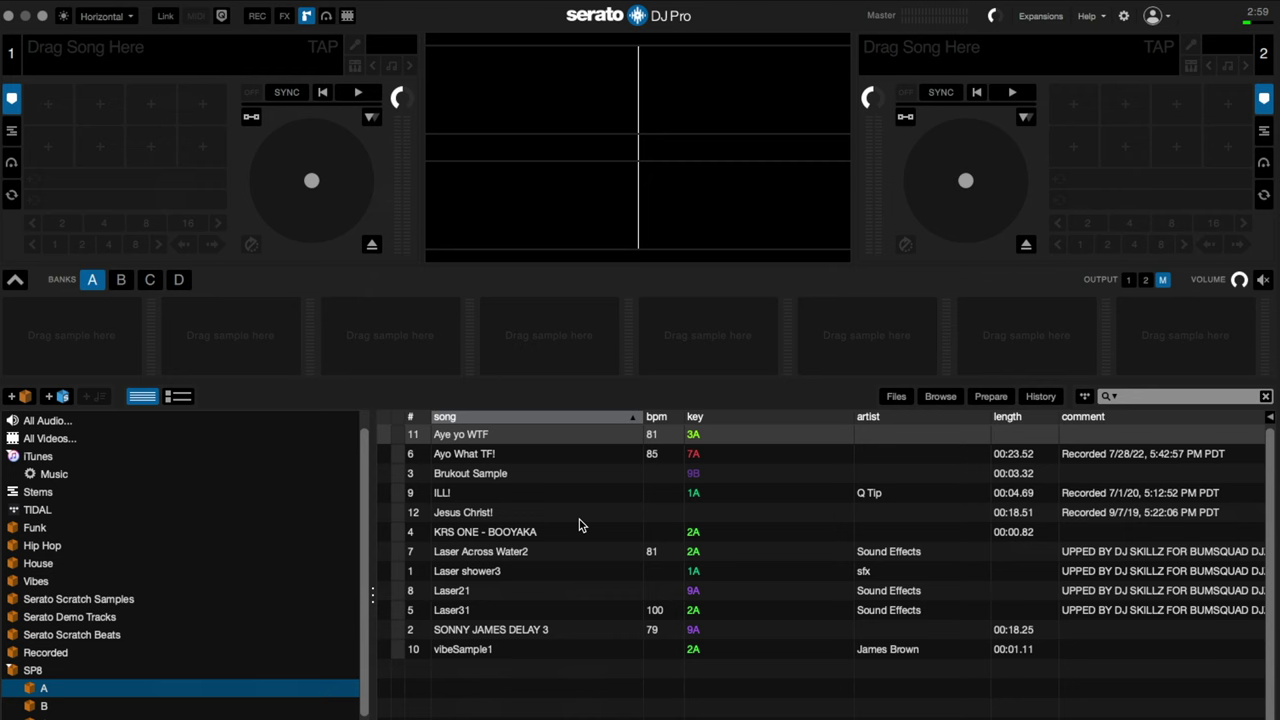
# Sort crate A and load Laser shower3, SONNY JAMES DELAY 3, ILL! and vibeSample1 into slots 1-4
pyautogui.click(410, 416)
pyautogui.moveTo(503, 434); pyautogui.dragTo(143, 357)
pyautogui.click(474, 459)
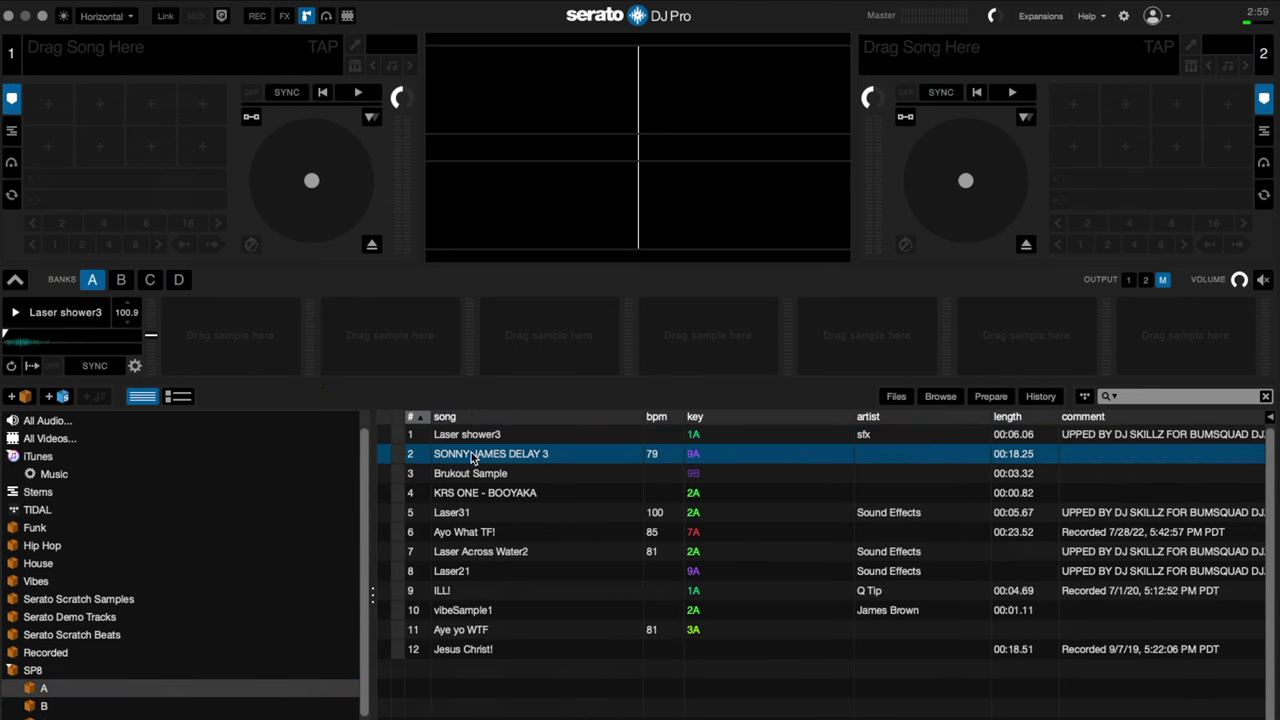
pyautogui.moveTo(474, 459); pyautogui.dragTo(269, 363)
pyautogui.moveTo(480, 592); pyautogui.dragTo(409, 349)
pyautogui.moveTo(489, 612); pyautogui.dragTo(545, 337)
# Load Laser31, Jesus Christ!, Brukout Sample and Ayo What TF! into slots 5-8, then hide the library
pyautogui.moveTo(473, 518); pyautogui.dragTo(716, 337)
pyautogui.moveTo(488, 652); pyautogui.dragTo(908, 342)
pyautogui.moveTo(478, 480); pyautogui.dragTo(1020, 366)
pyautogui.moveTo(492, 532); pyautogui.dragTo(1182, 331)
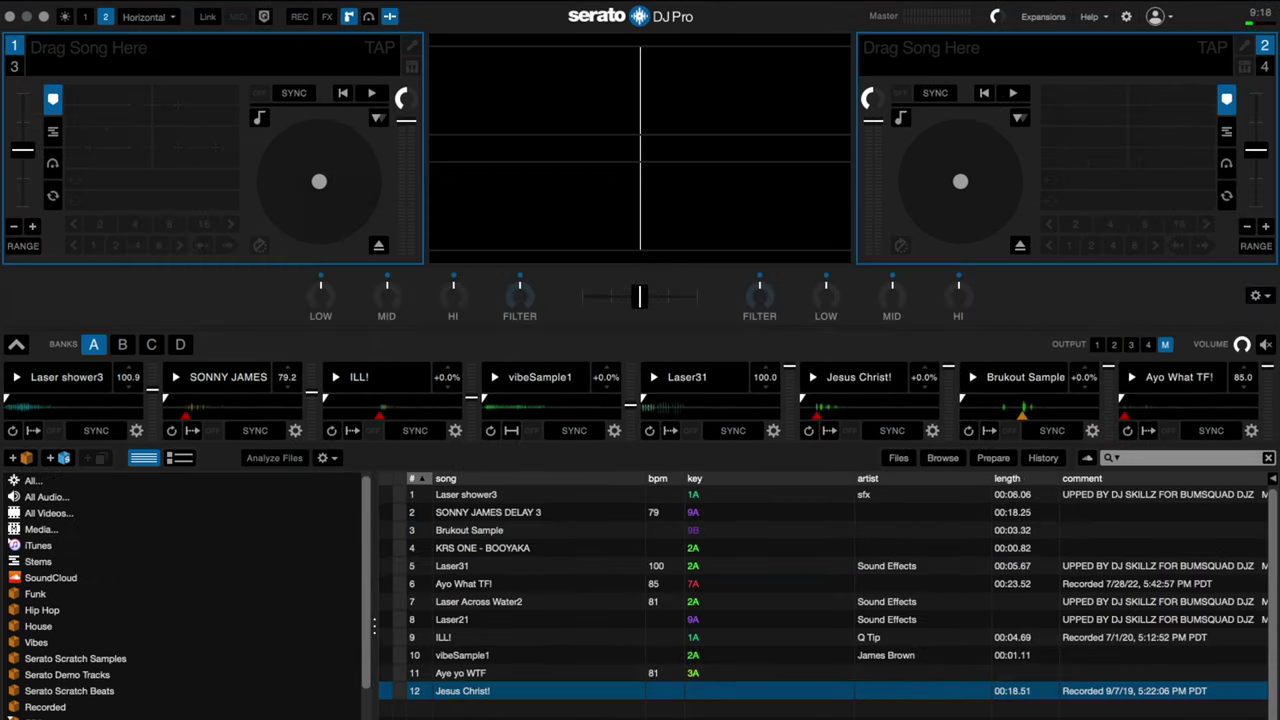
pyautogui.click(390, 16)
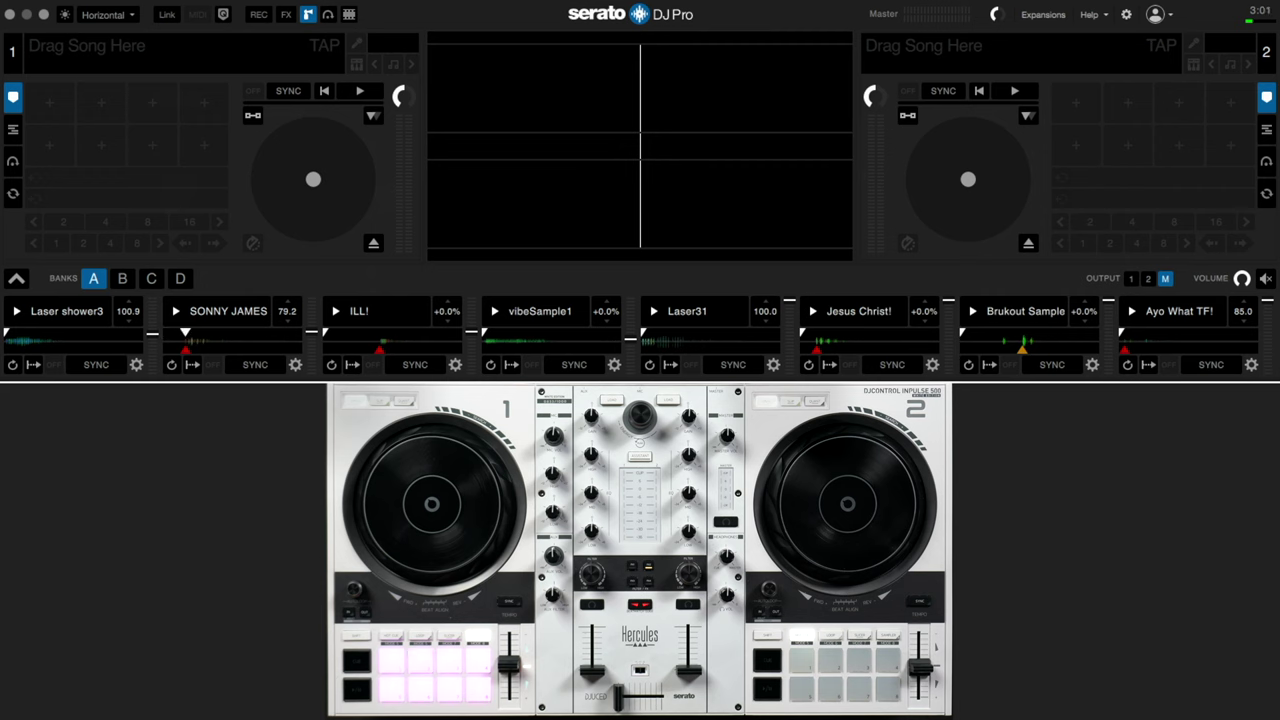
pyautogui.click(1131, 279)
pyautogui.click(1148, 279)
pyautogui.click(1165, 279)
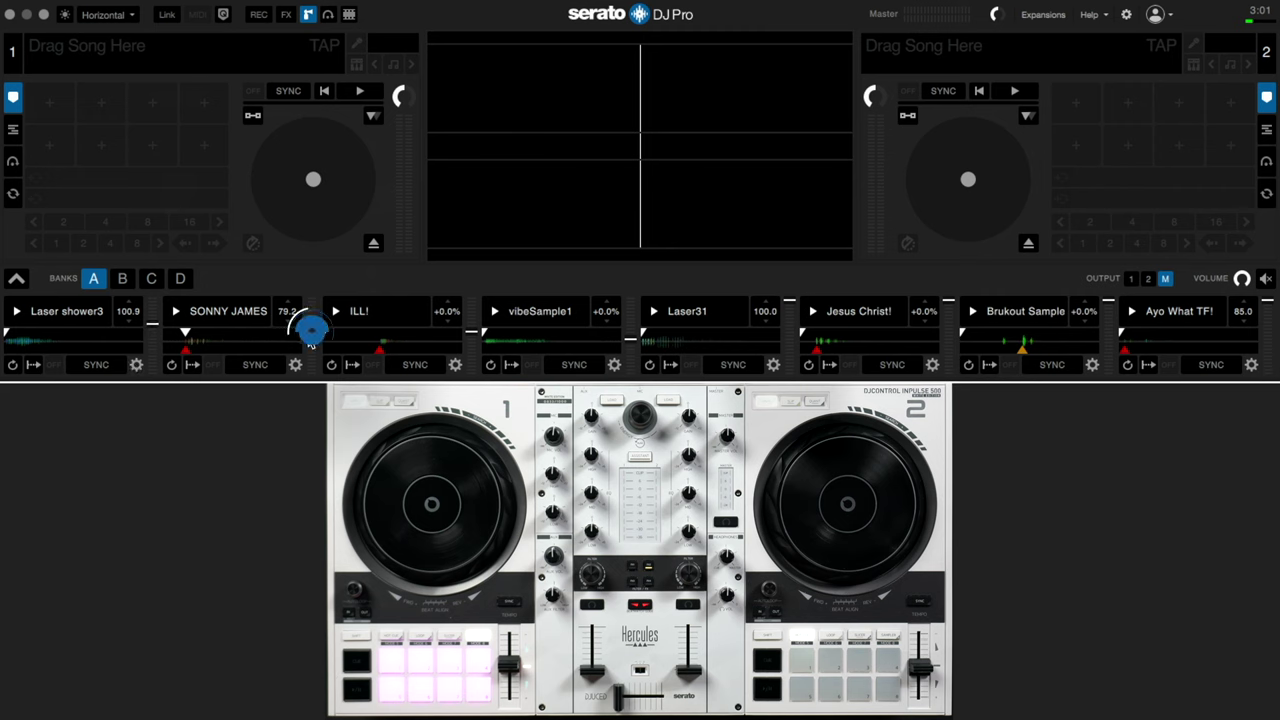
pyautogui.click(137, 365)
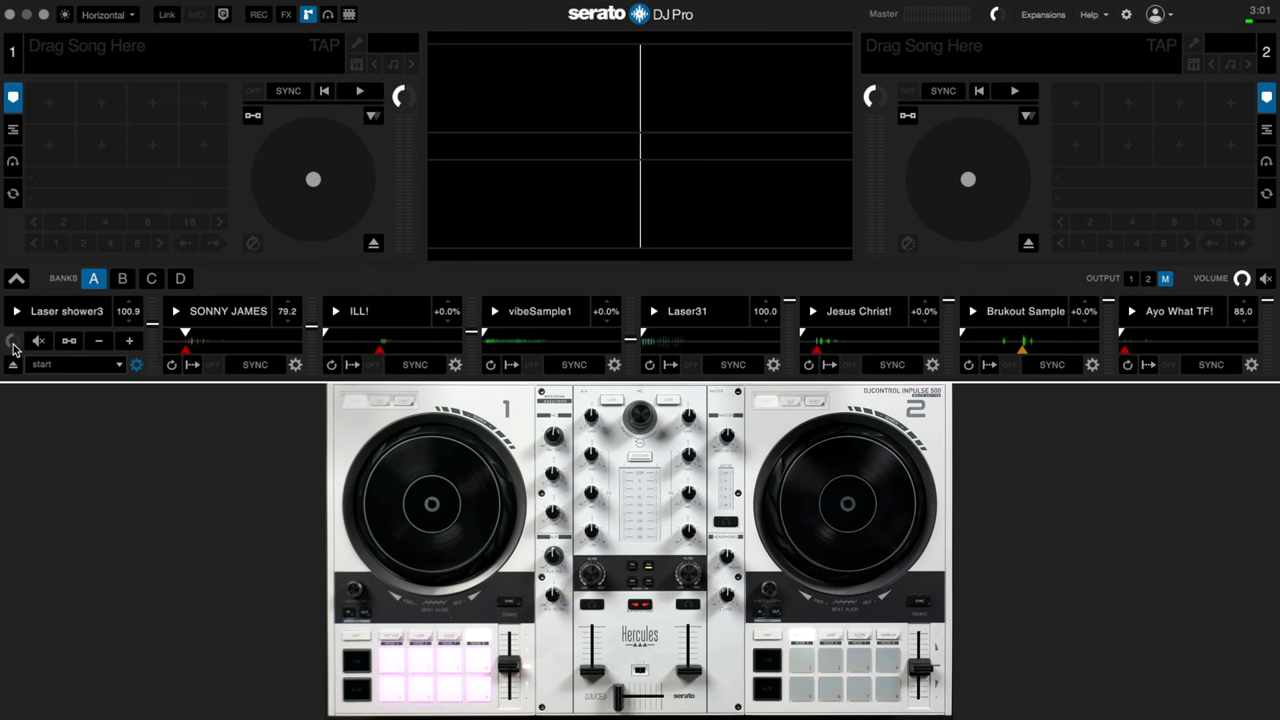
pyautogui.click(12, 341)
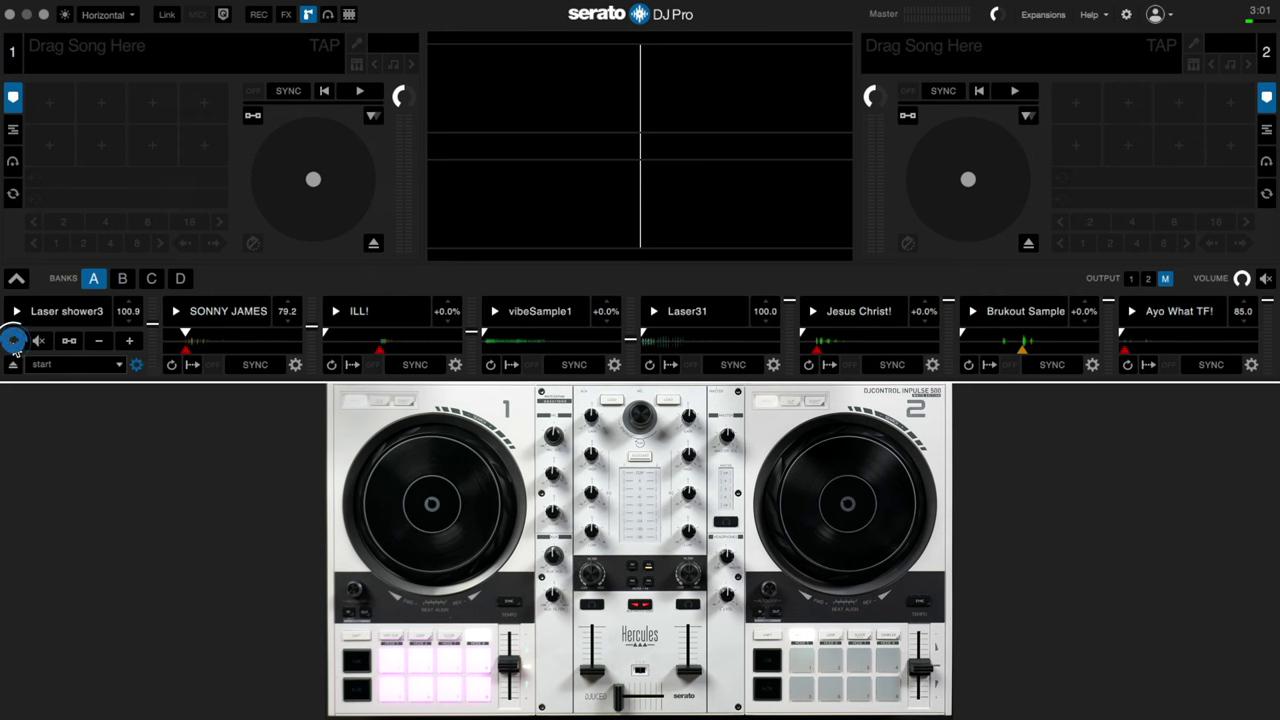
pyautogui.click(296, 366)
pyautogui.click(238, 368)
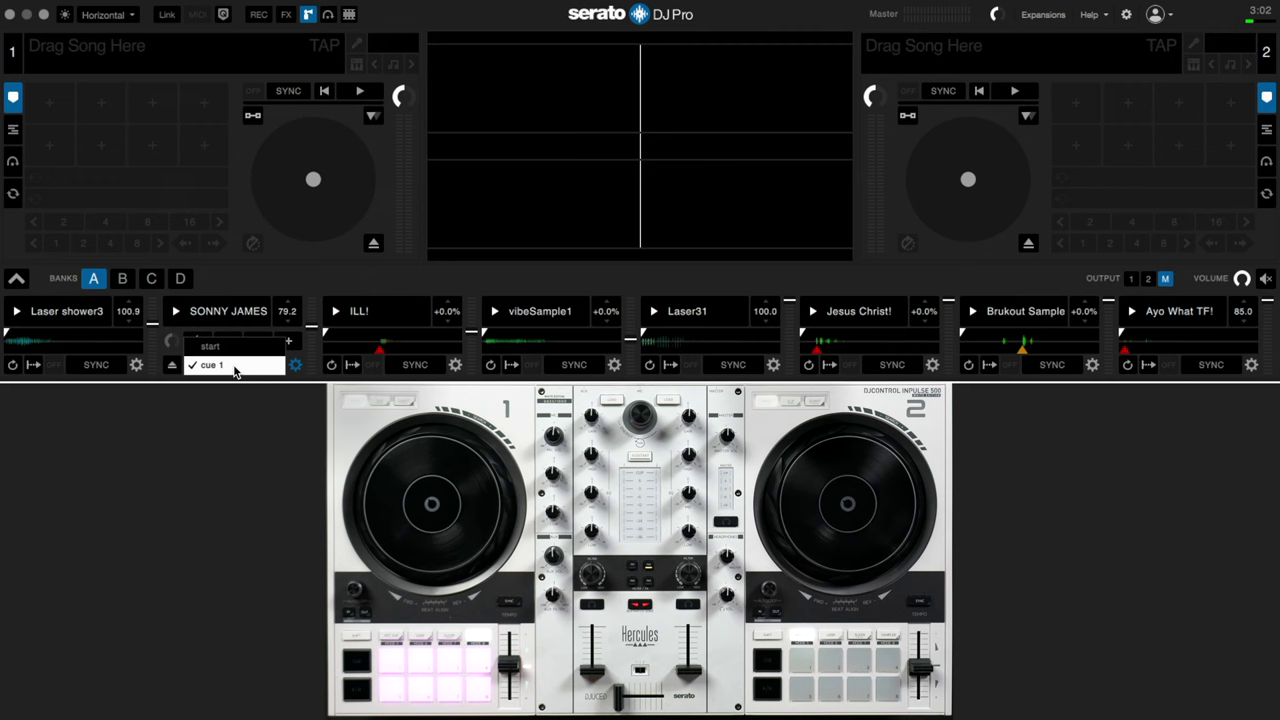
pyautogui.click(218, 347)
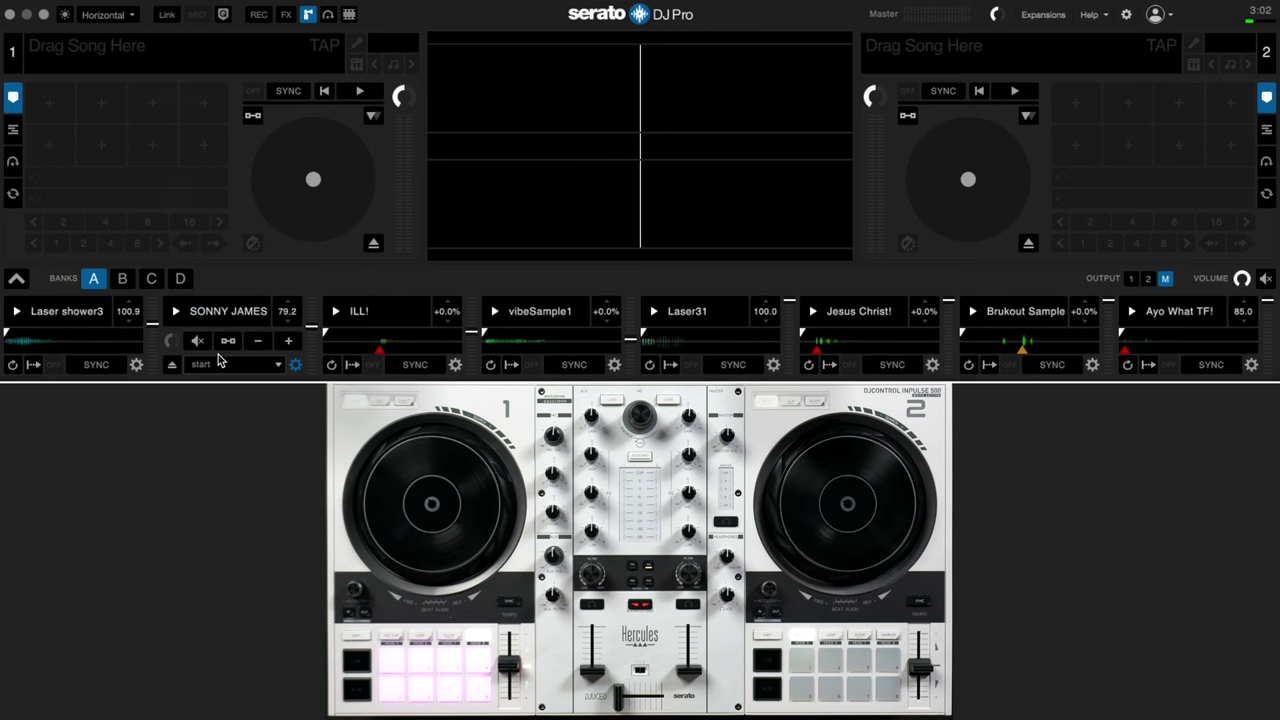
pyautogui.scroll(-1, 220, 361)
pyautogui.click(228, 342)
pyautogui.click(229, 343)
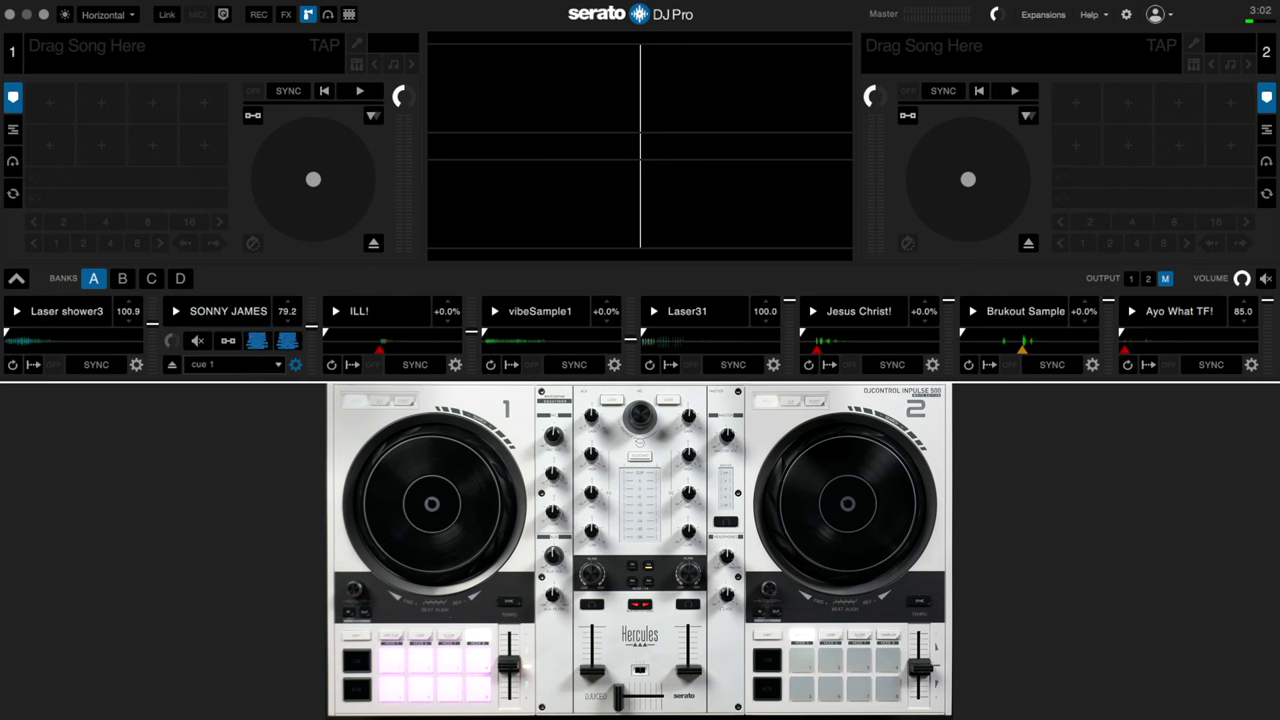
pyautogui.click(296, 366)
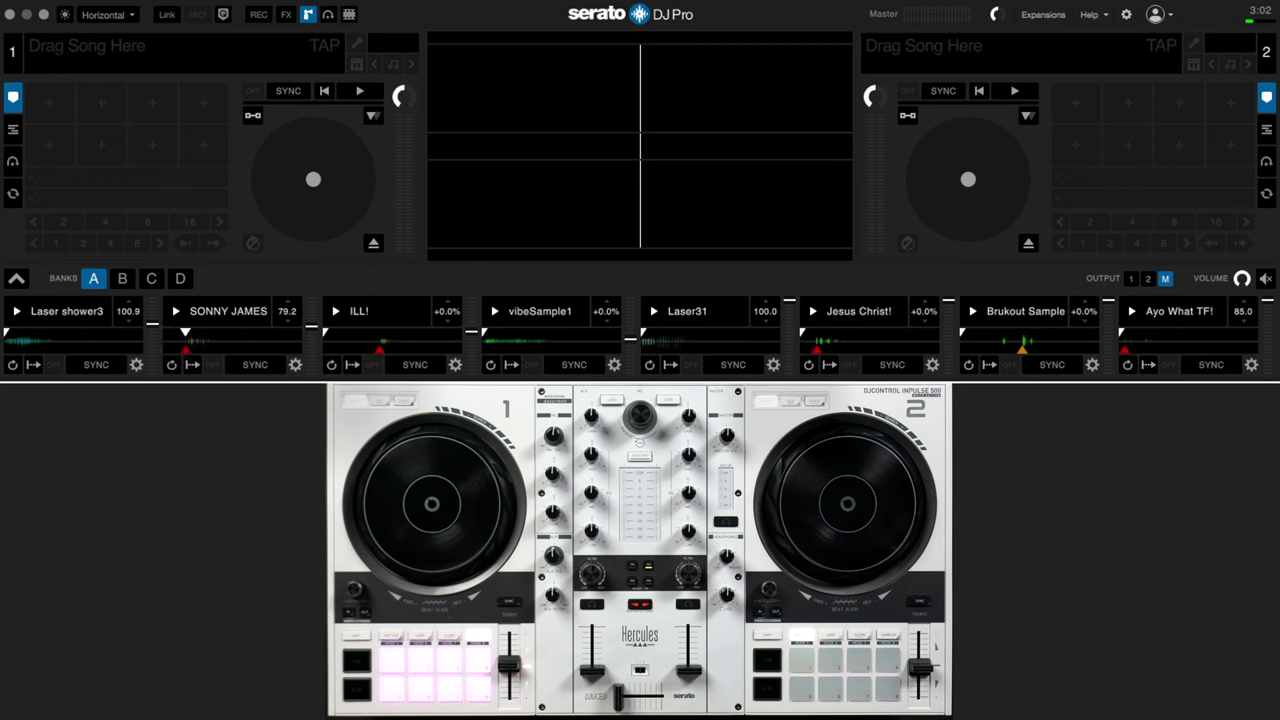
# Cycle the SONNY JAMES sample's play mode and load deck 1's Circle into slot 1 with SYNC
pyautogui.click(192, 365)
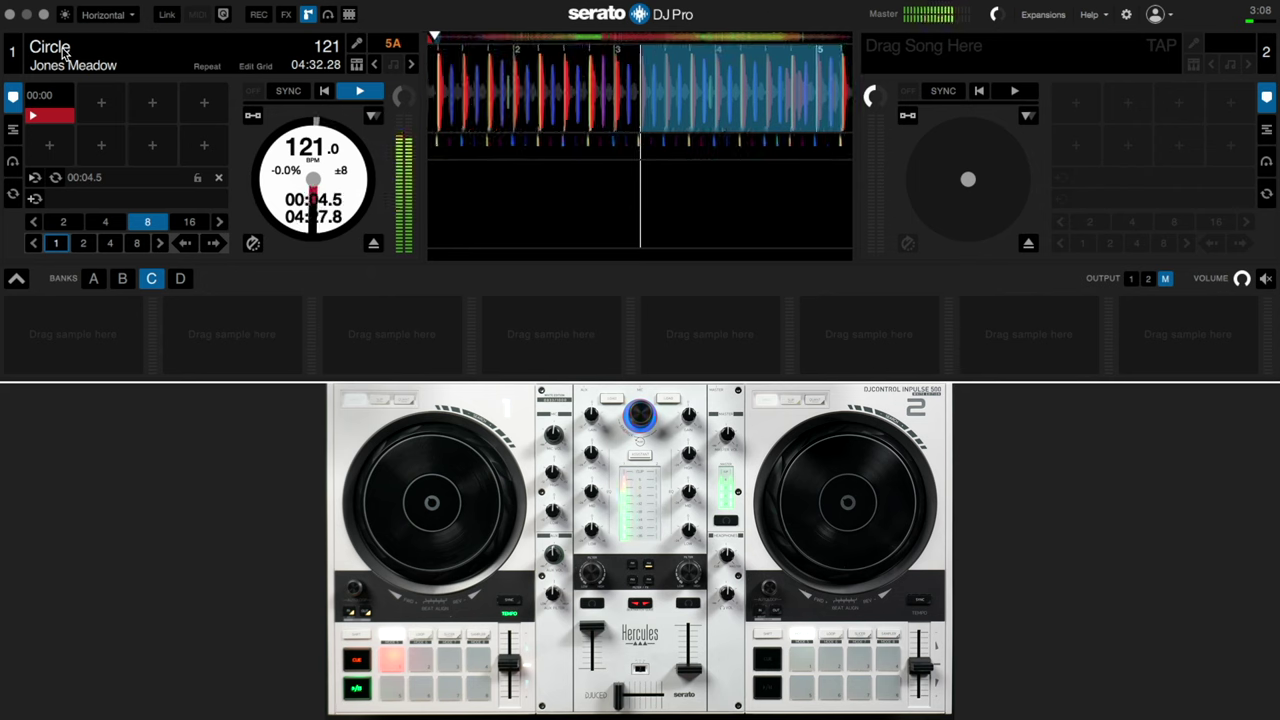
pyautogui.moveTo(62, 52); pyautogui.dragTo(90, 345)
pyautogui.click(95, 364)
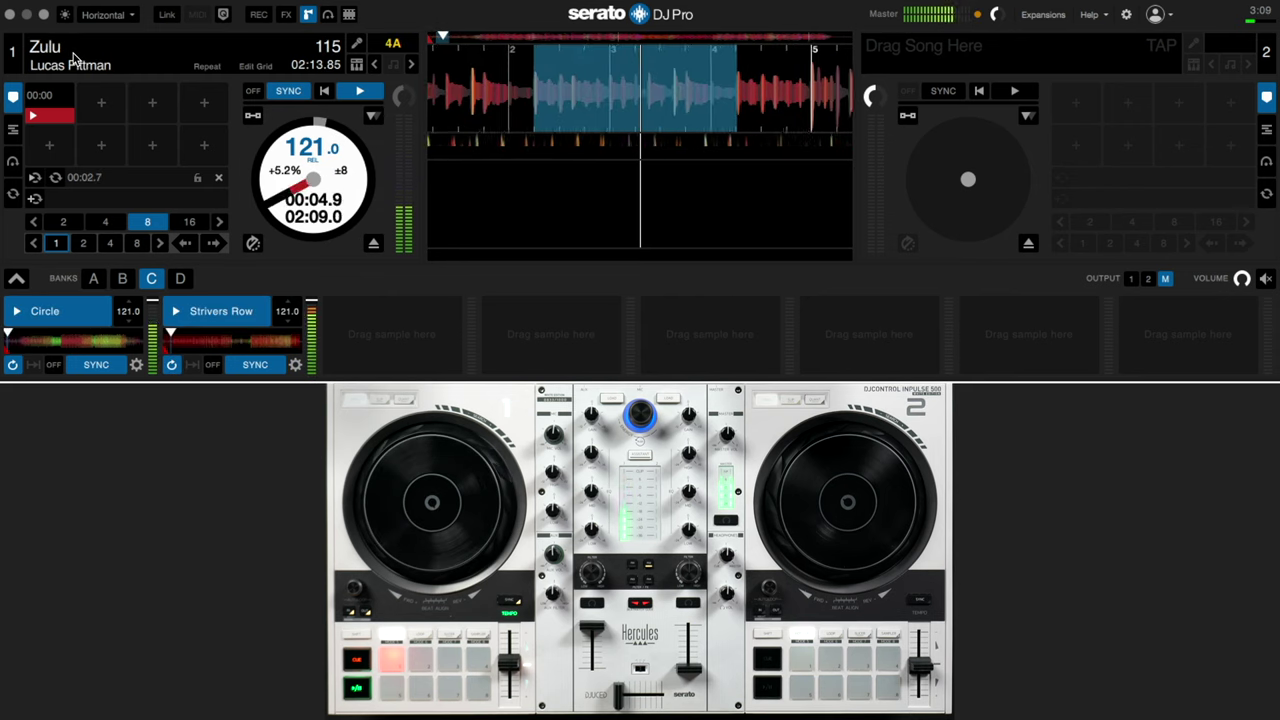
# Load Zulu into slot 3, sync it to 121 BPM, and trigger it
pyautogui.moveTo(72, 57); pyautogui.dragTo(379, 340)
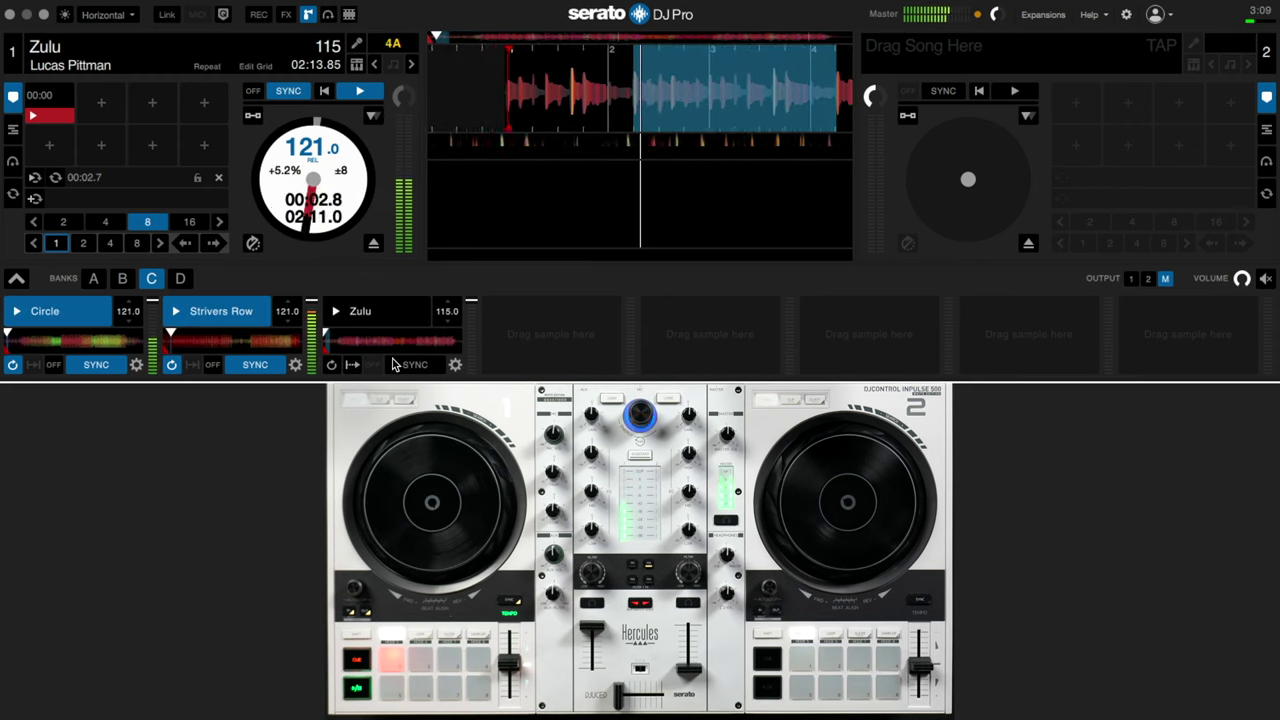
pyautogui.click(415, 365)
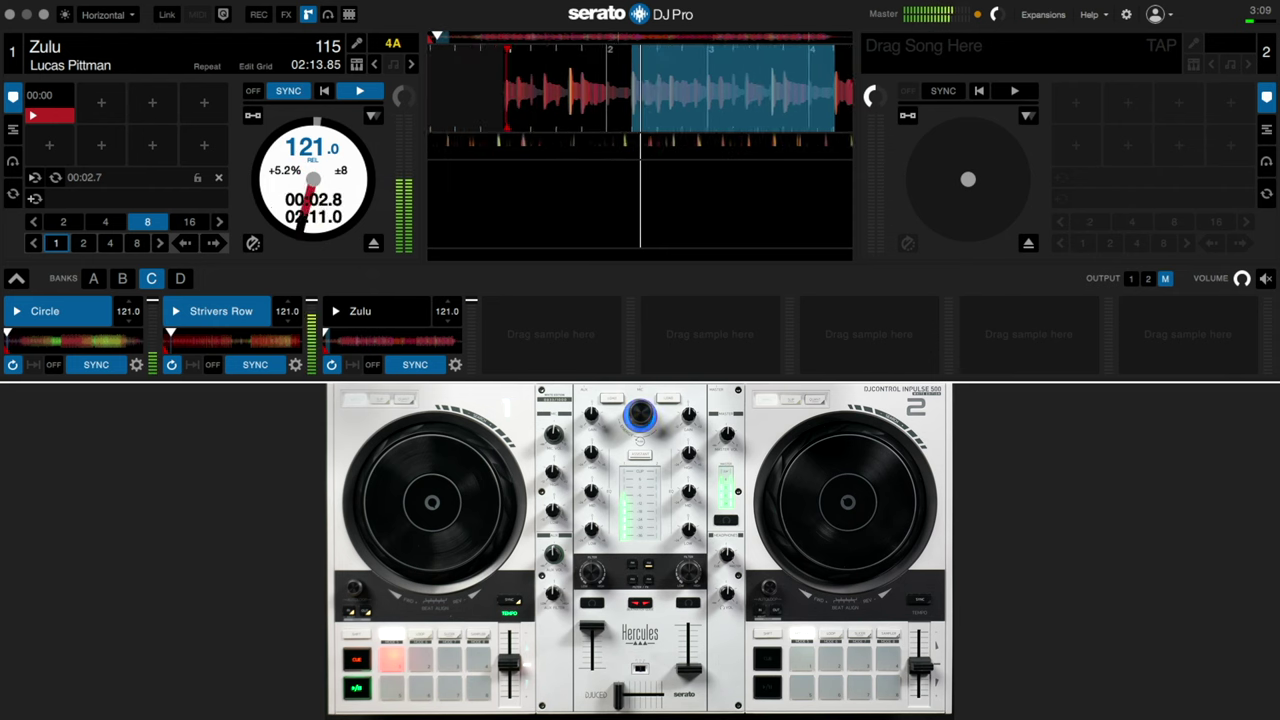
pyautogui.click(338, 312)
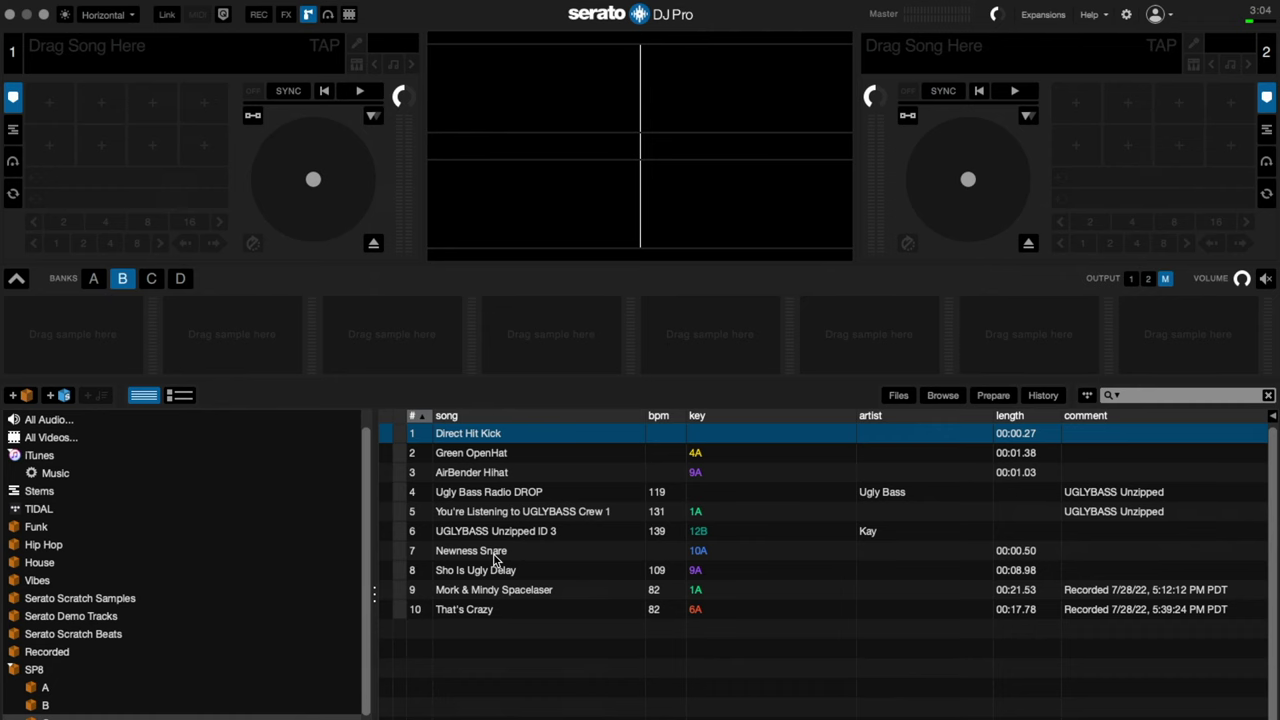
# Reorder the crate with Newness Snare second and Green OpenHat fourth, then select all ten tracks
pyautogui.moveTo(493, 560); pyautogui.dragTo(86, 309)
pyautogui.click(505, 494)
pyautogui.press('super+a')
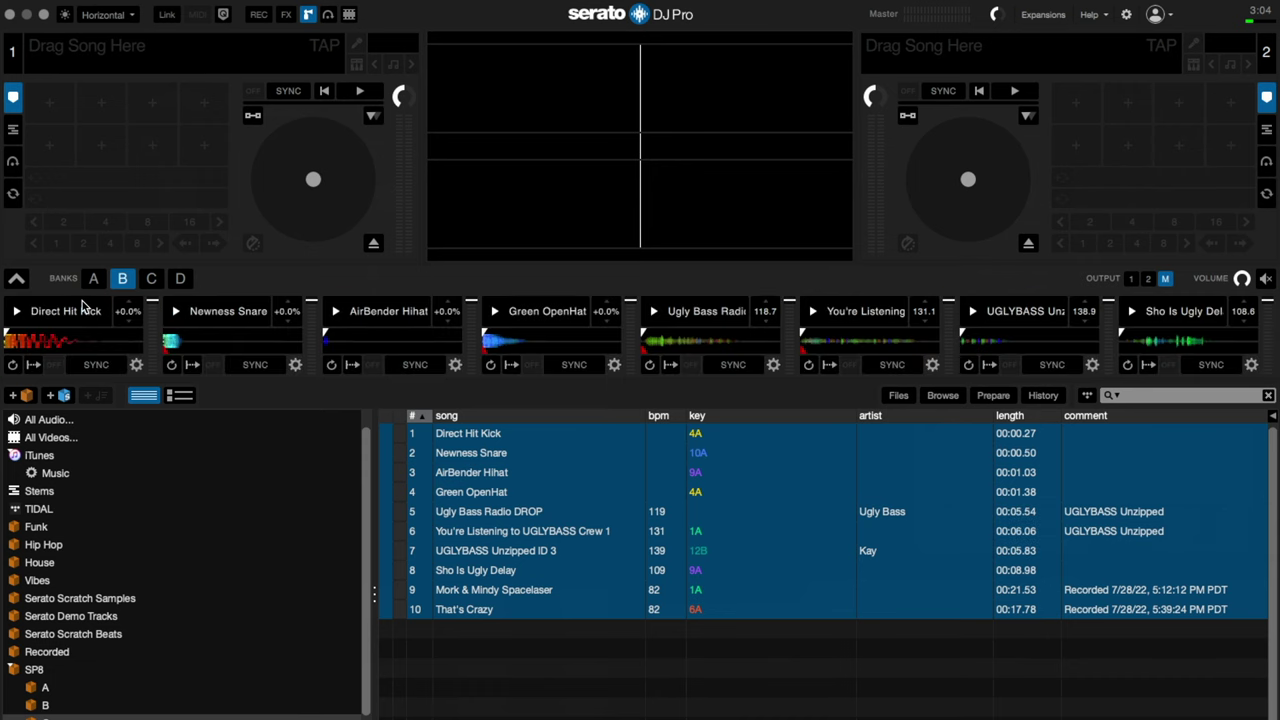
# Trigger Direct Hit Kick, Newness Snare, AirBender Hihat and Green OpenHat with keys 5-8
pyautogui.press('5')
pyautogui.press('6')
pyautogui.press('7')
pyautogui.press('8')
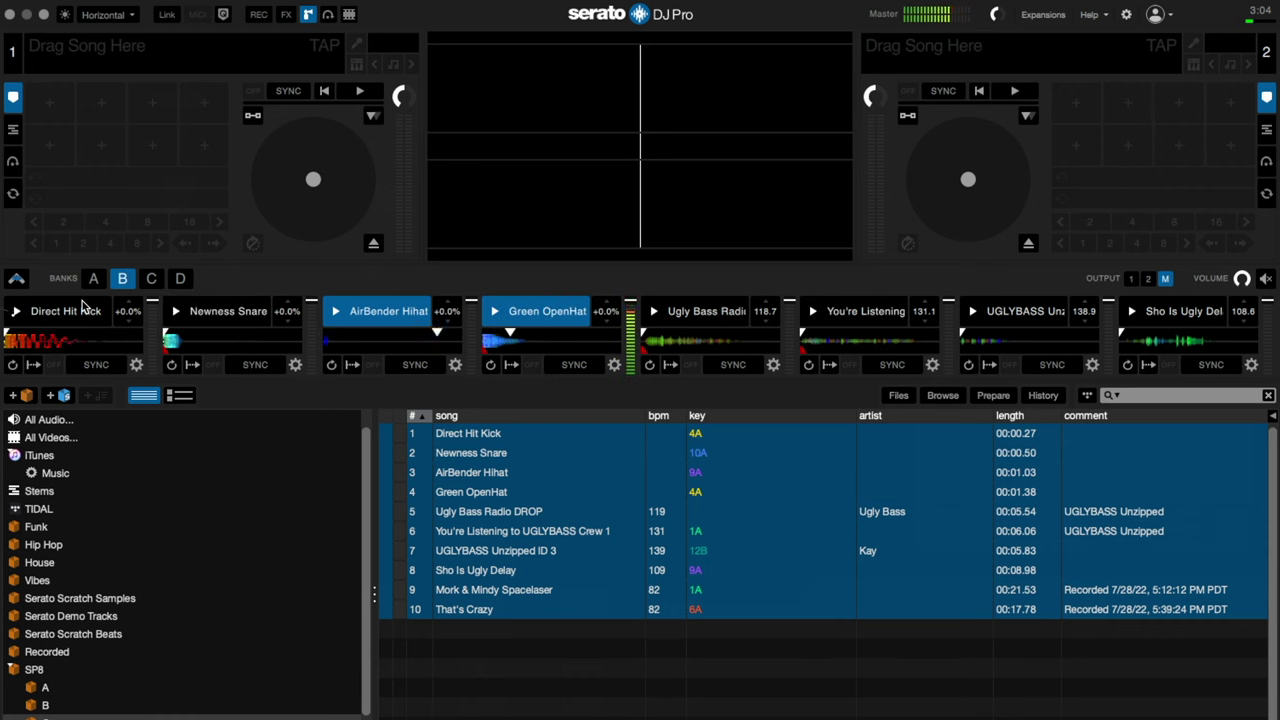
# Collapse the sampler to a single strip listing bank B's eight samples
pyautogui.click(17, 280)
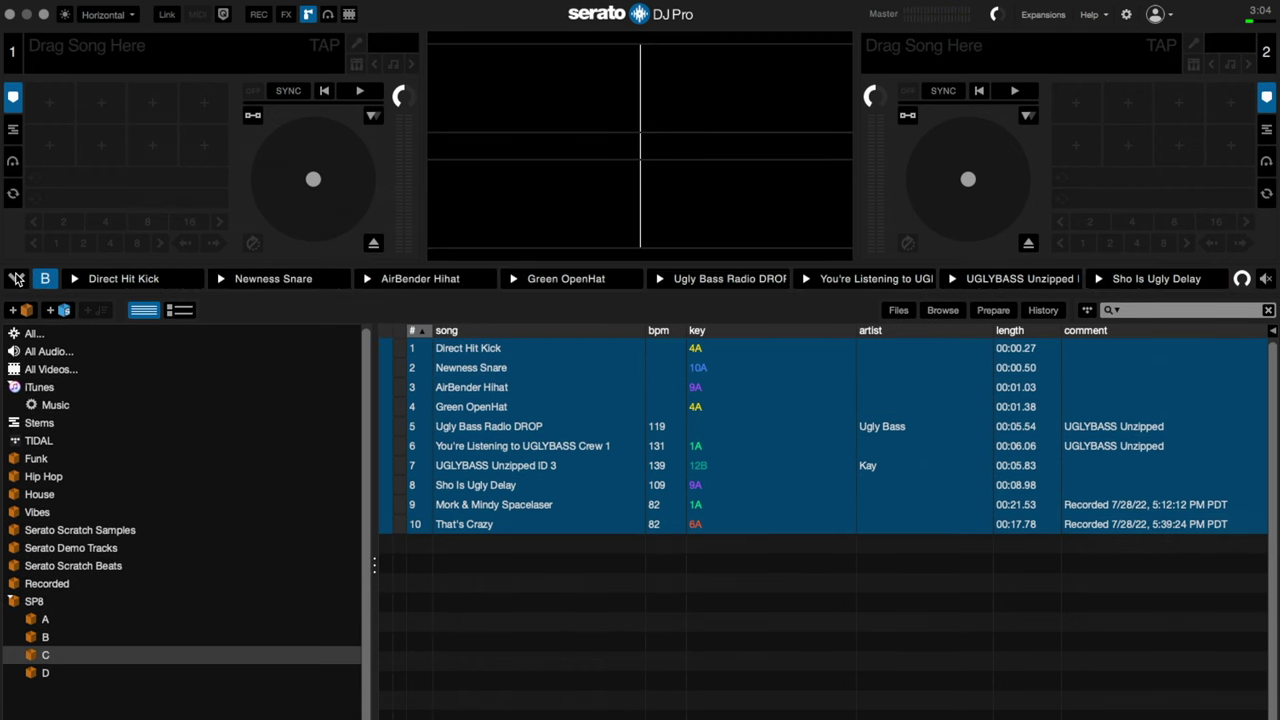